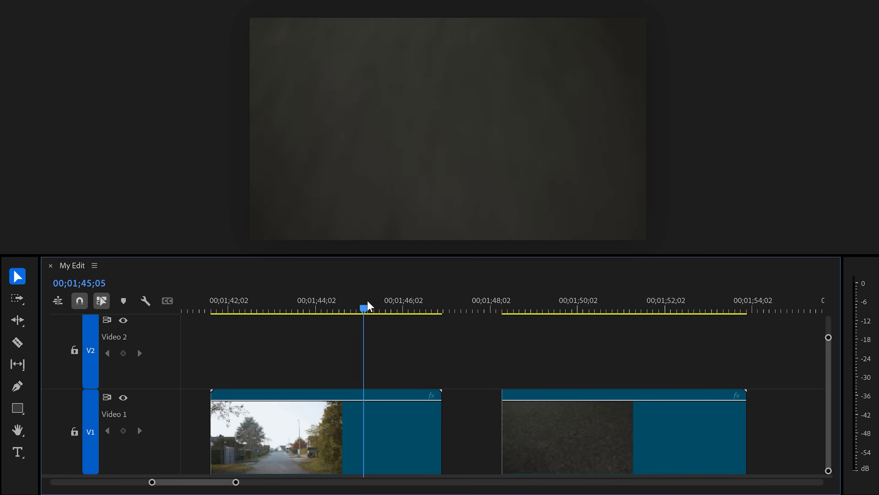
# Trim the road clip's end, butt the dark ground clip against it, and set Tint to -6.2.
pyautogui.moveTo(441, 415); pyautogui.dragTo(378, 415)
pyautogui.moveTo(389, 313); pyautogui.dragTo(545, 320)
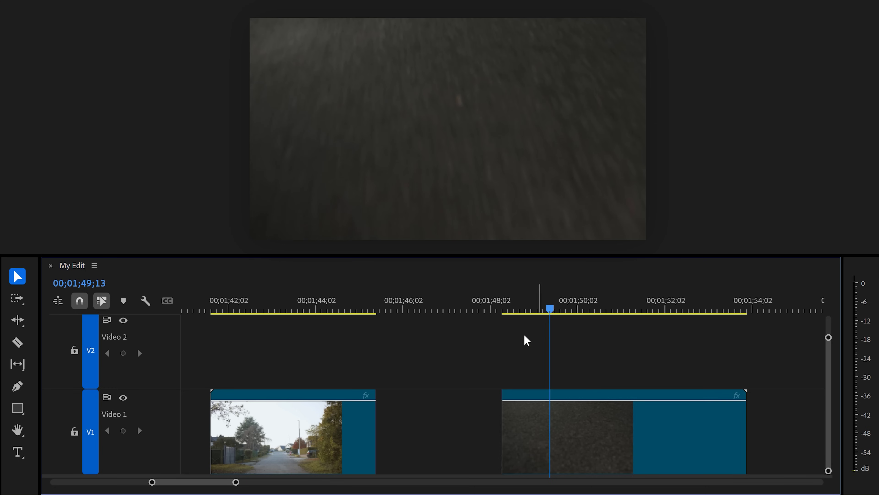
pyautogui.moveTo(591, 430); pyautogui.dragTo(536, 425)
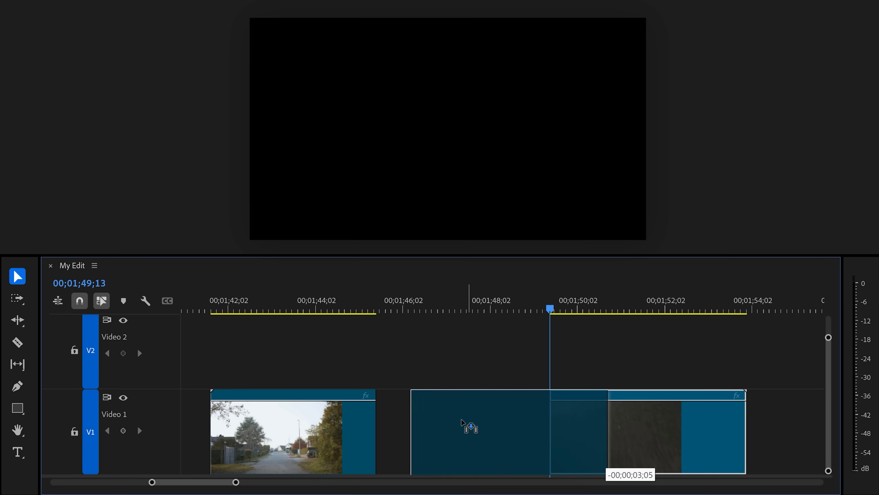
pyautogui.moveTo(461, 419); pyautogui.dragTo(441, 419)
pyautogui.moveTo(332, 317); pyautogui.dragTo(410, 314)
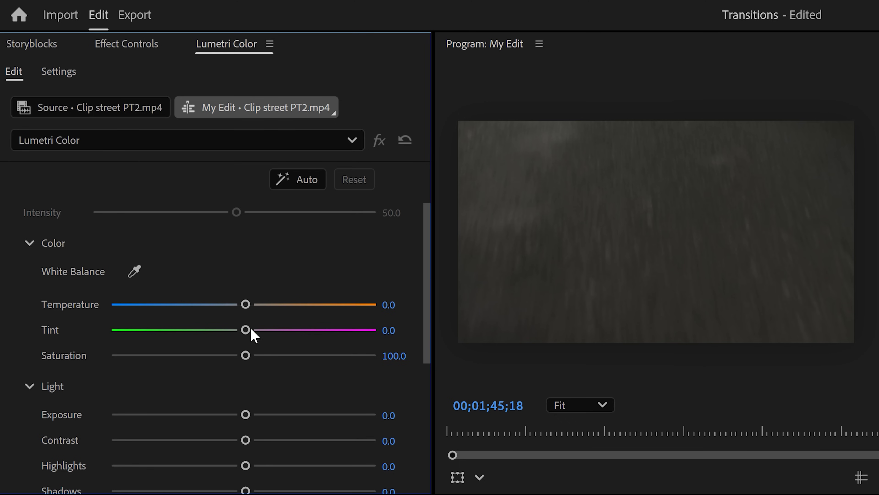
pyautogui.moveTo(250, 333); pyautogui.dragTo(237, 336)
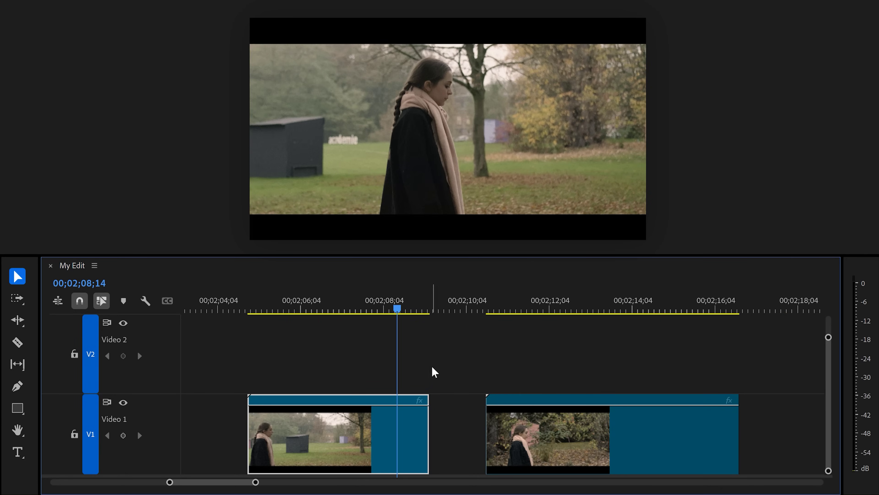
# Trim the upper park clip to the playhead, slide the second park clip under it, and select it.
pyautogui.moveTo(428, 425); pyautogui.dragTo(350, 382)
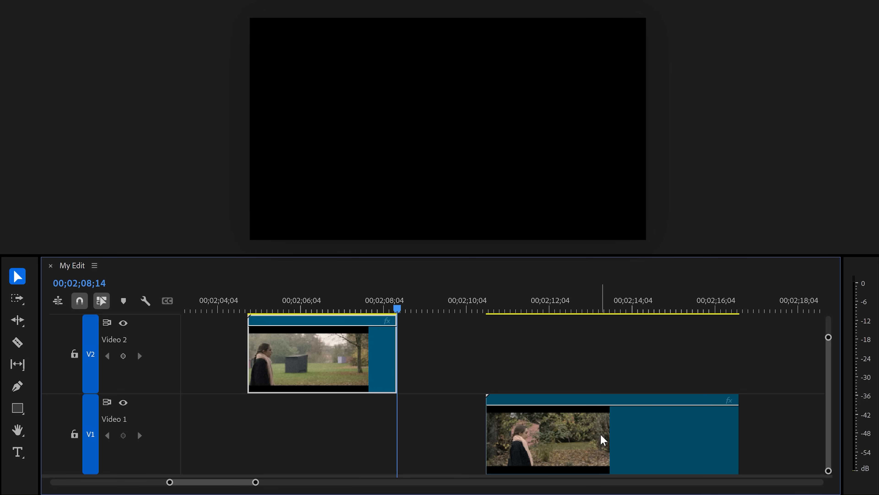
pyautogui.moveTo(603, 440); pyautogui.dragTo(478, 443)
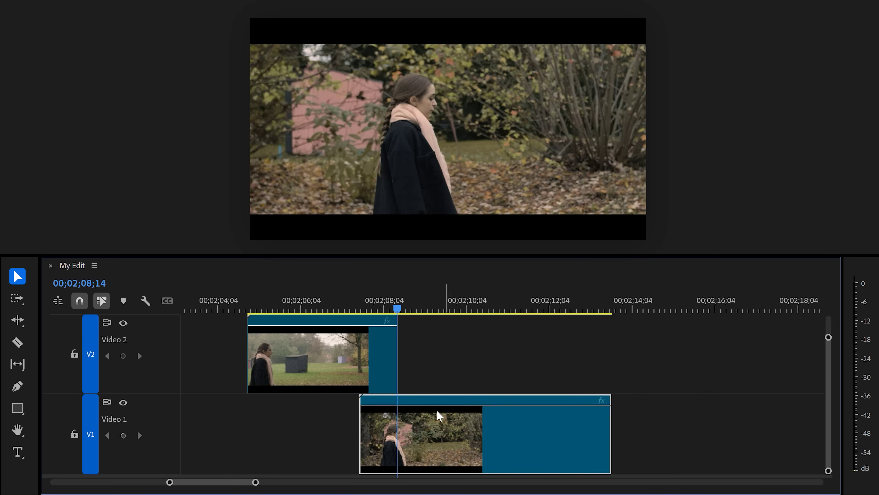
pyautogui.moveTo(398, 308); pyautogui.dragTo(372, 308)
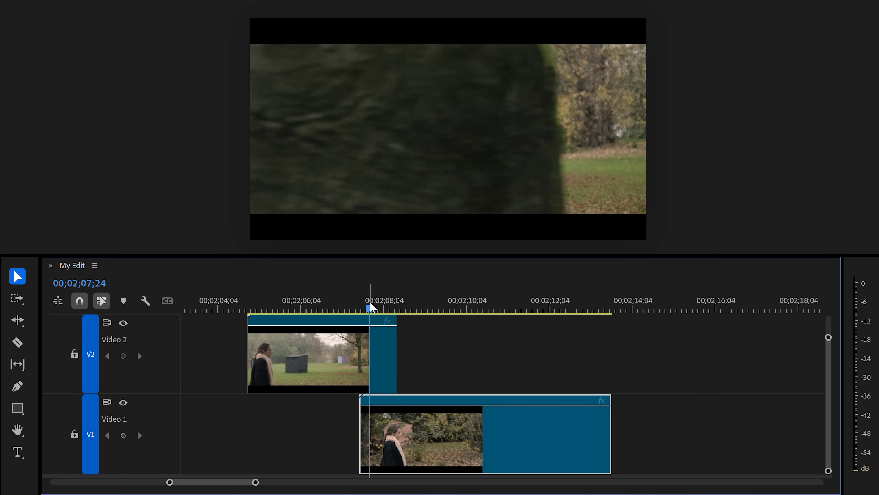
pyautogui.click(358, 345)
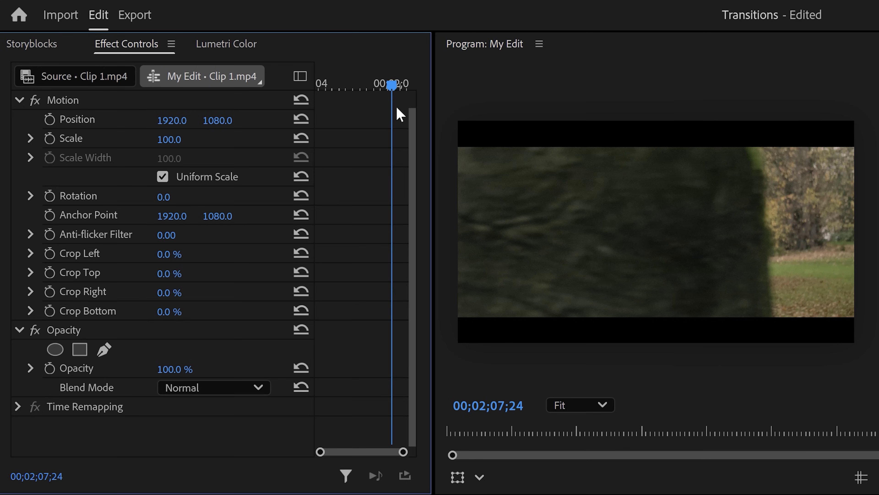
pyautogui.moveTo(392, 84)
pyautogui.mouseDown()
pyautogui.moveTo(362, 83)
pyautogui.moveTo(387, 83)
pyautogui.mouseUp()
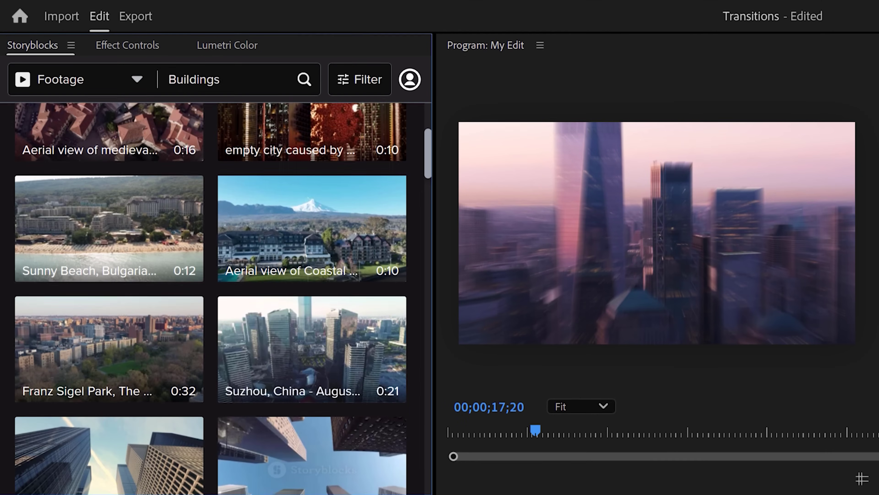
# Download the upward-looking skyscraper clip from the Buildings results as 4K MP4.
pyautogui.scroll(-3, 156, 343)
pyautogui.click(178, 310)
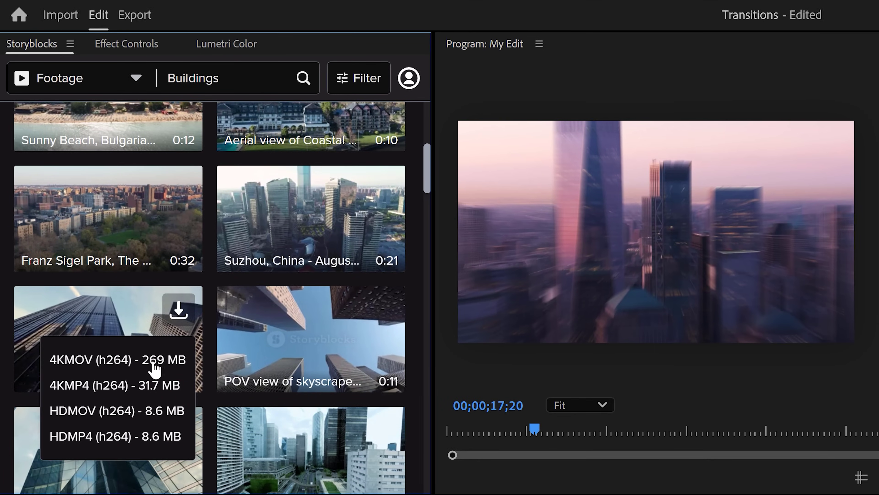
pyautogui.click(153, 385)
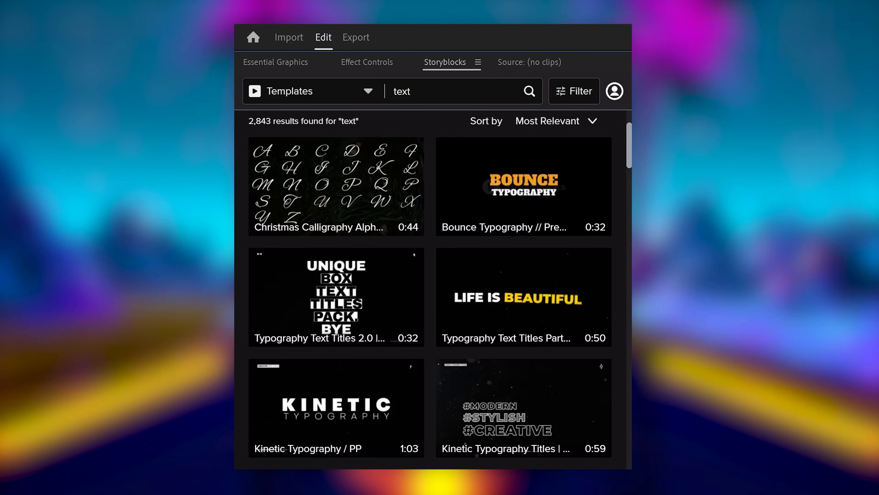
# Scroll through the Storyblocks Transitions video results.
pyautogui.scroll(-3, 432, 287)
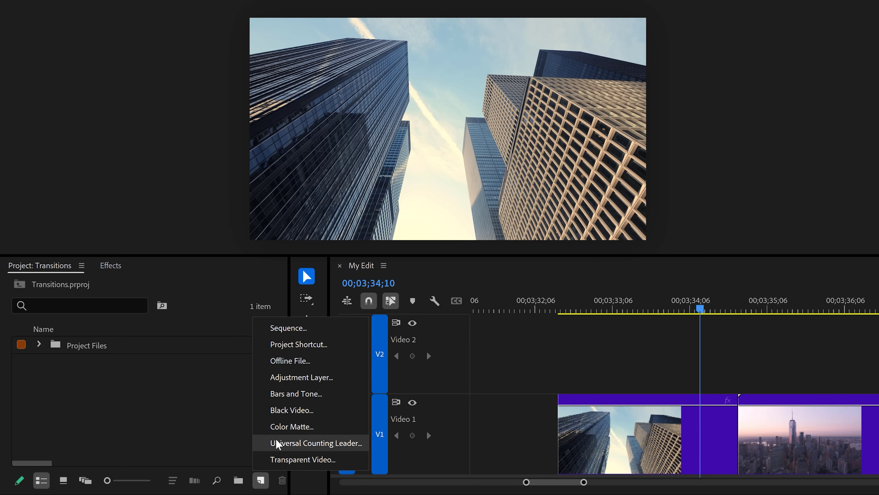
# Place a short adjustment layer on Video 2 over the skyscraper-to-skyline cut and select its first piece.
pyautogui.click(274, 378)
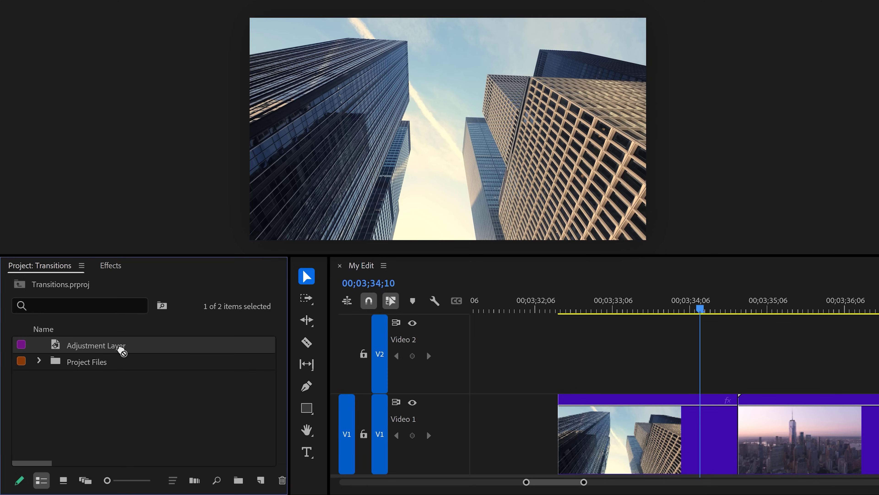
pyautogui.moveTo(122, 350); pyautogui.dragTo(715, 370)
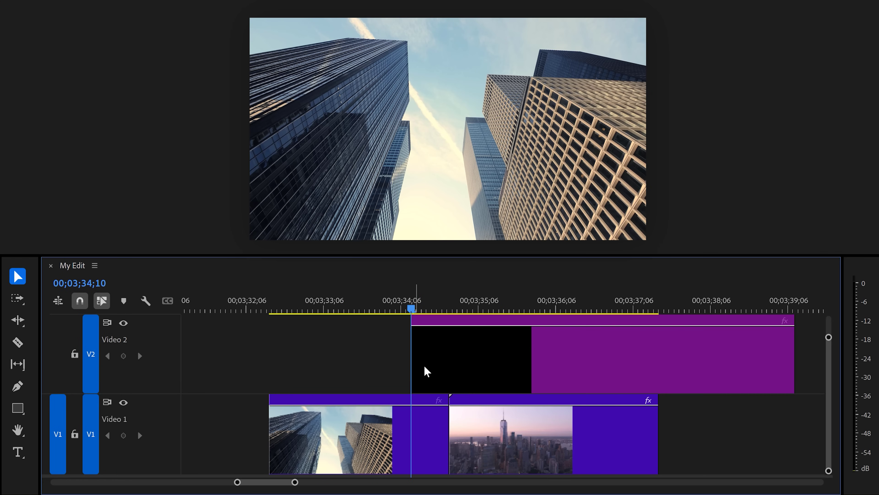
pyautogui.moveTo(791, 348); pyautogui.dragTo(487, 348)
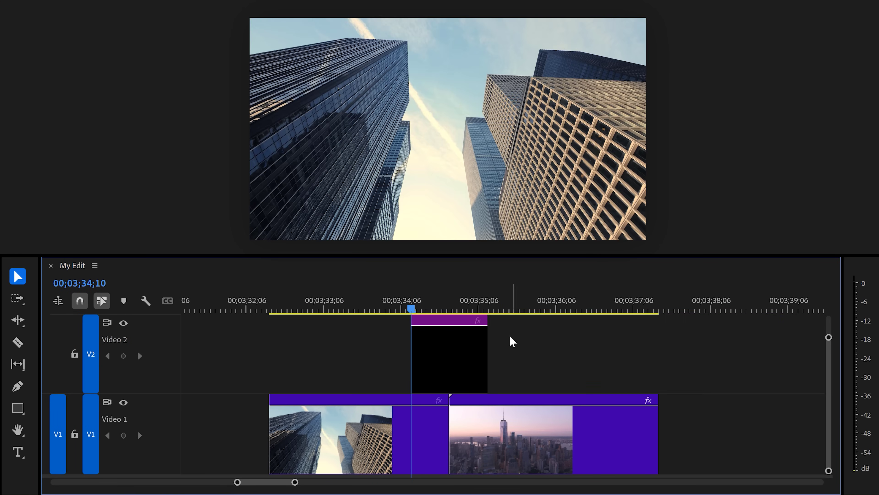
pyautogui.moveTo(464, 307); pyautogui.dragTo(451, 307)
pyautogui.click(473, 354)
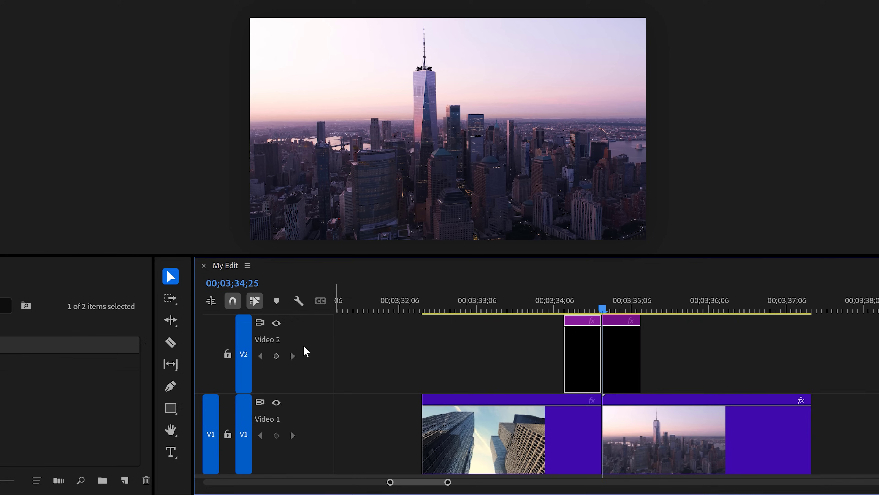
# Drag Replicate, then Mirror, from the Effects panel onto the first adjustment layer piece.
pyautogui.click(58, 265)
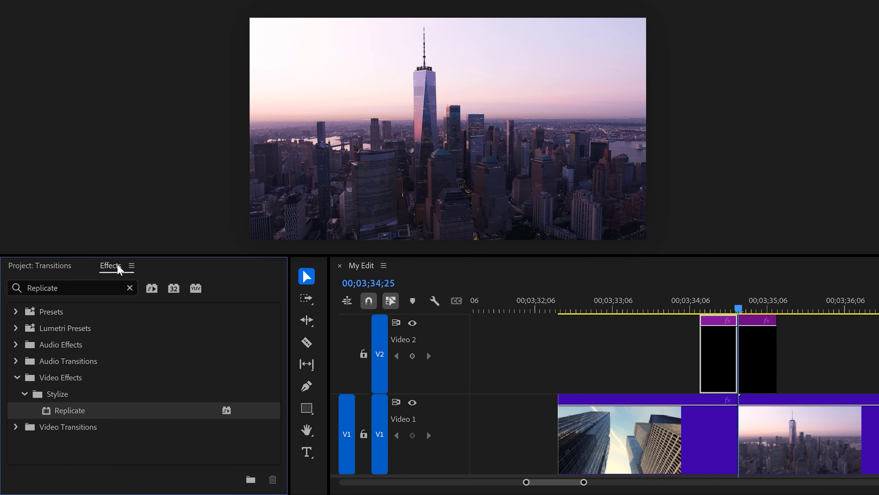
pyautogui.moveTo(100, 415); pyautogui.dragTo(710, 367)
pyautogui.click(130, 288)
pyautogui.write('Mirror')
pyautogui.moveTo(61, 411); pyautogui.dragTo(716, 349)
pyautogui.moveTo(427, 350); pyautogui.dragTo(426, 352)
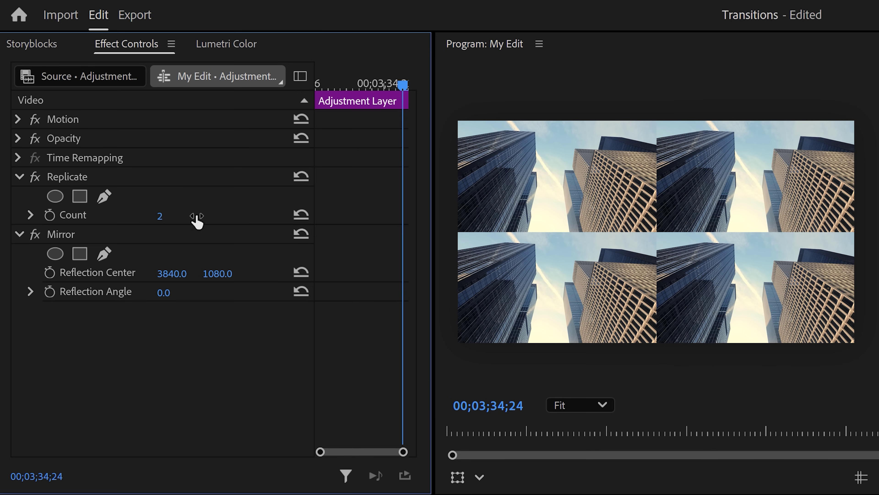
# Set Replicate Count to 3 and the first Mirror to a 90° angle with centre at 1439.
pyautogui.click(162, 216)
pyautogui.press('Return')
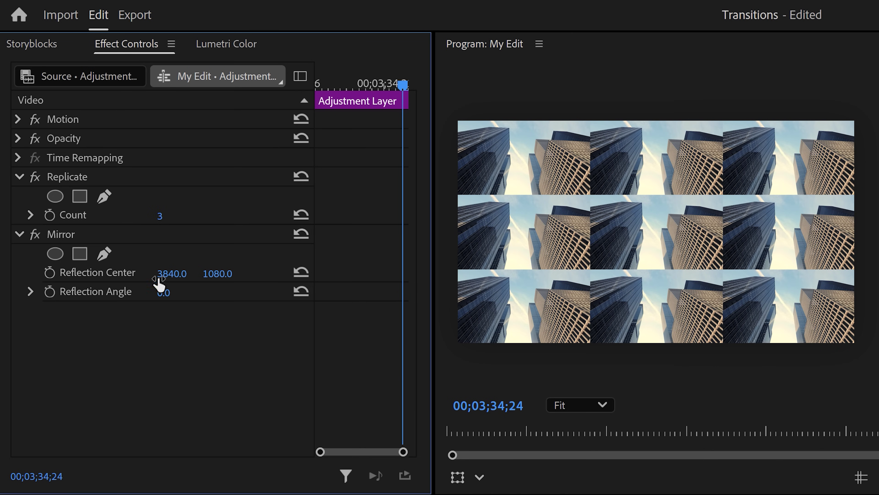
pyautogui.click(161, 291)
pyautogui.write('90')
pyautogui.press('Return')
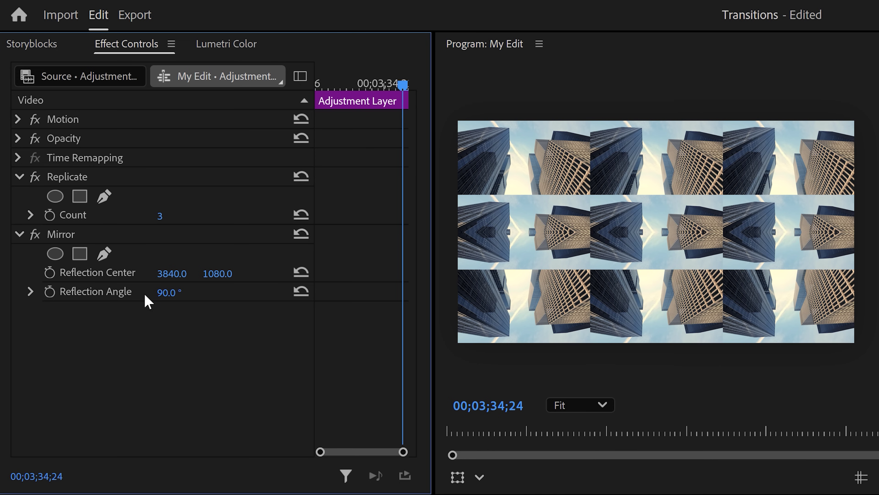
pyautogui.moveTo(217, 273); pyautogui.dragTo(255, 273)
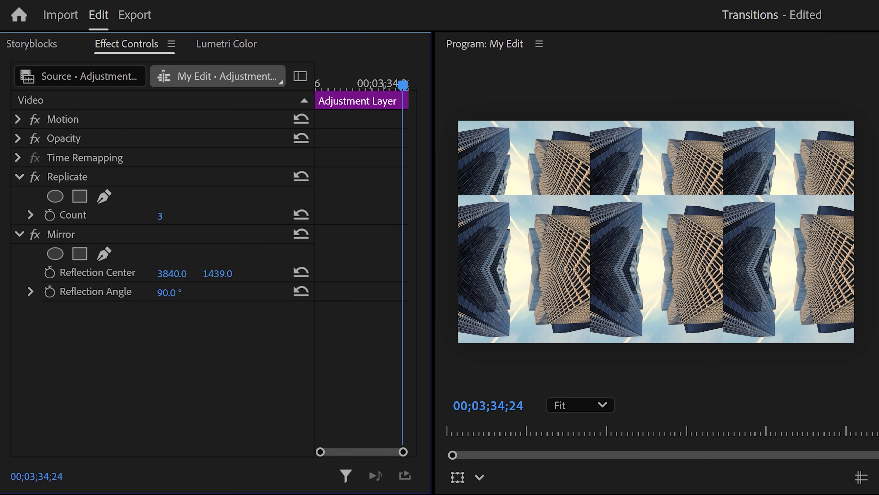
# Add a second Mirror copy with its reflection centre raised to about 720.
pyautogui.click(121, 238)
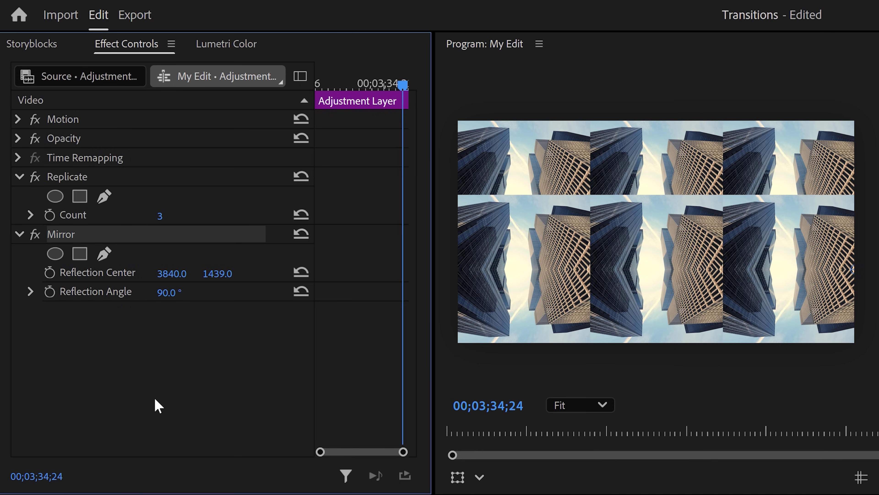
pyautogui.hotkey('ctrl', 'v')
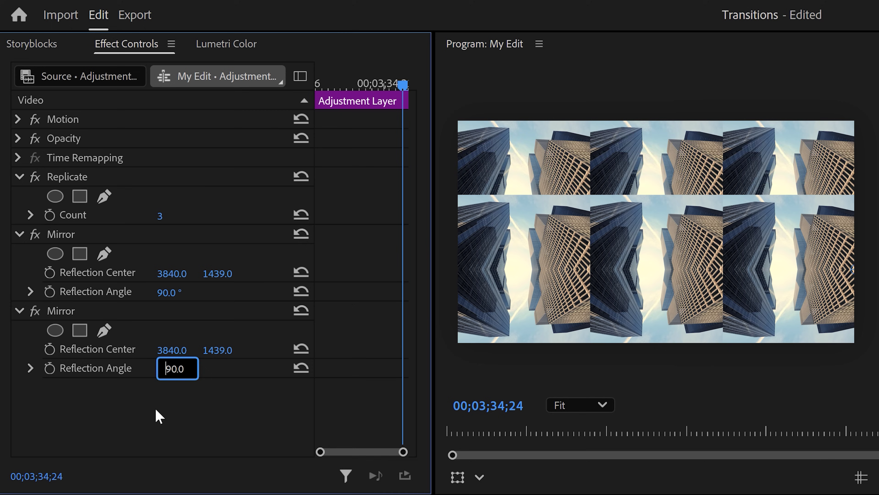
pyautogui.moveTo(217, 350); pyautogui.dragTo(144, 350)
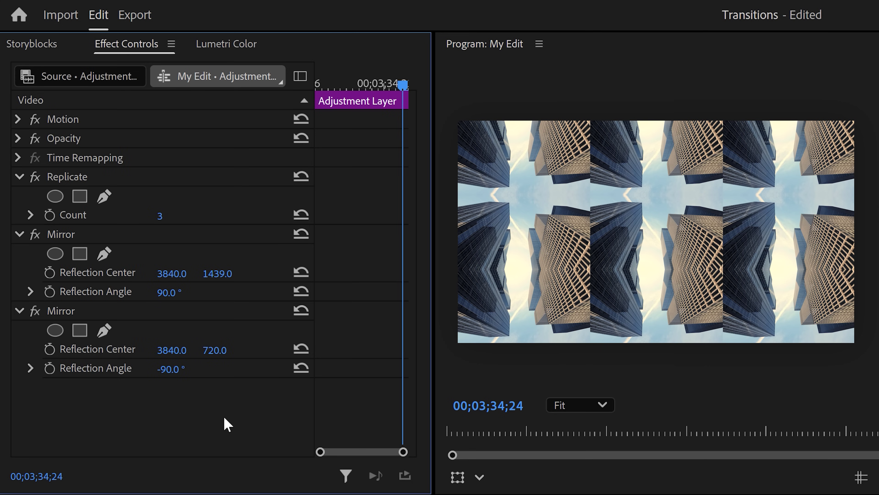
# Add a third Mirror copy with reflection angle 0 and centre X at 2560.
pyautogui.hotkey('ctrl', 'v')
pyautogui.moveTo(409, 337); pyautogui.dragTo(407, 373)
pyautogui.click(176, 407)
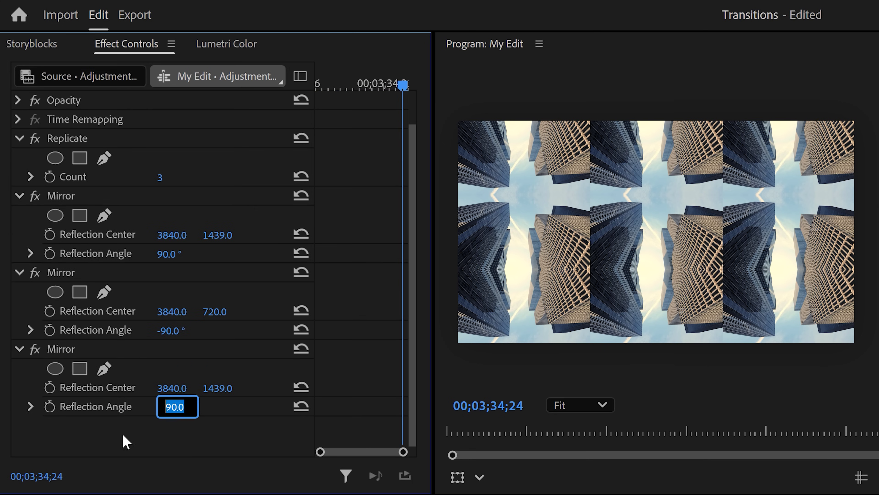
pyautogui.write('0')
pyautogui.press('Return')
pyautogui.moveTo(172, 388); pyautogui.dragTo(78, 388)
pyautogui.moveTo(176, 388); pyautogui.dragTo(137, 388)
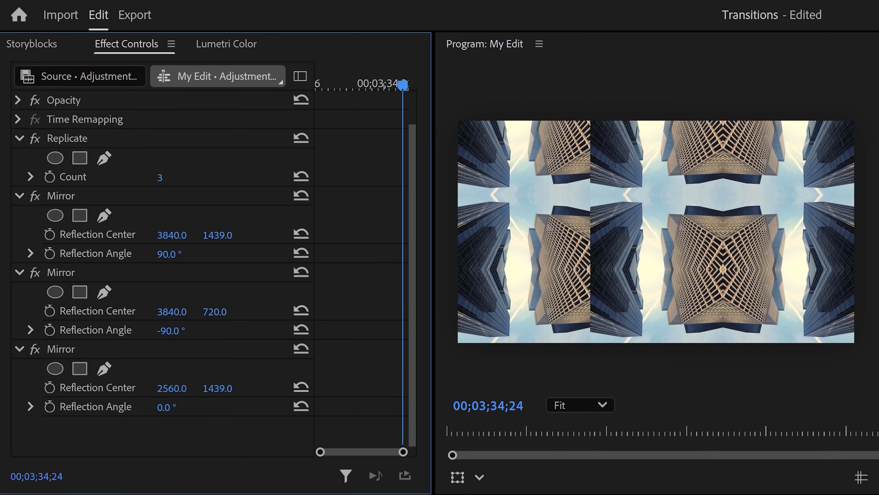
# Add a fourth Mirror copy reflecting at 180° with centre about 1281.
pyautogui.hotkey('ctrl', 'v')
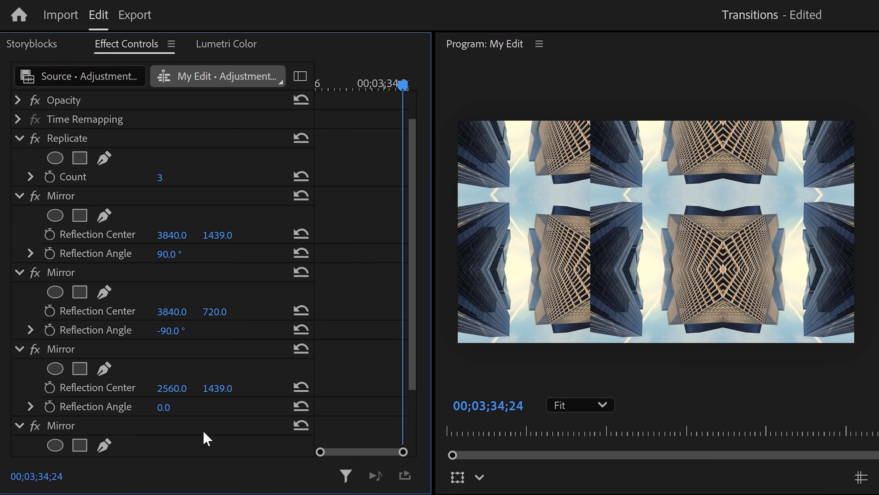
pyautogui.moveTo(415, 308); pyautogui.dragTo(407, 366)
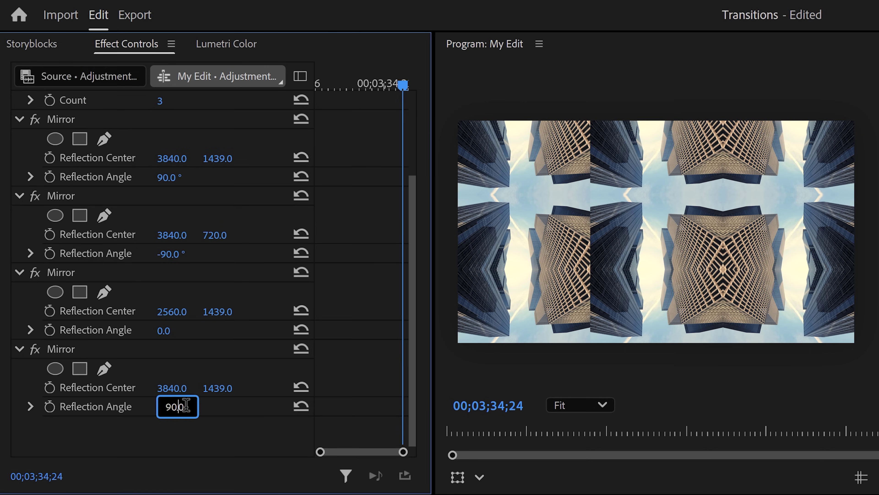
pyautogui.press('Return')
pyautogui.moveTo(176, 387); pyautogui.dragTo(162, 387)
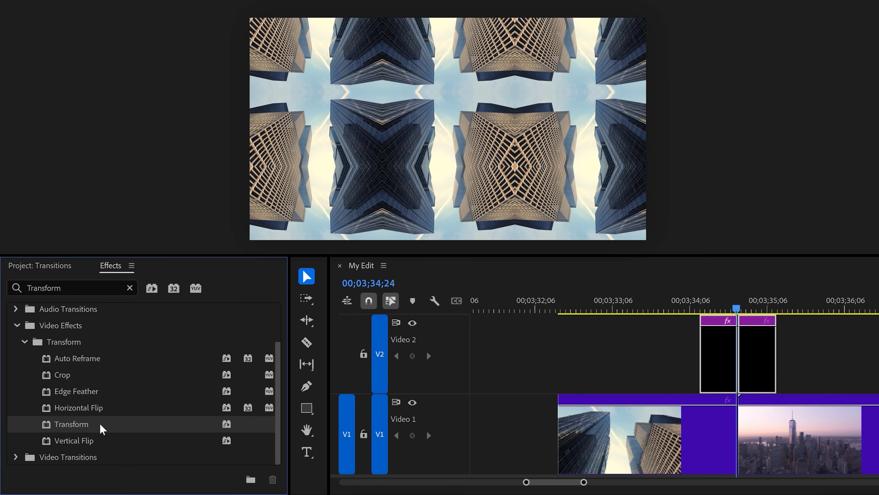
# Apply Transform to the first Video 2 adjustment clip and keyframe Scale 300 at 00;03;34;10.
pyautogui.moveTo(102, 429); pyautogui.dragTo(730, 360)
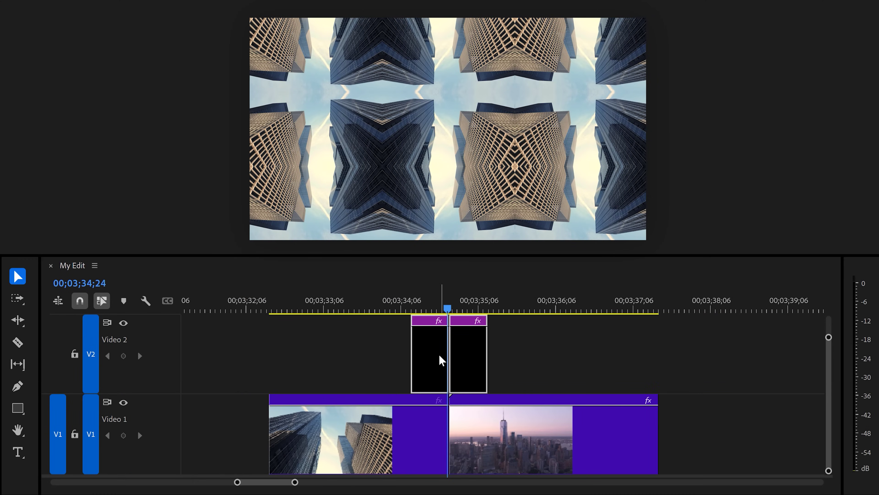
pyautogui.moveTo(447, 308); pyautogui.dragTo(432, 308)
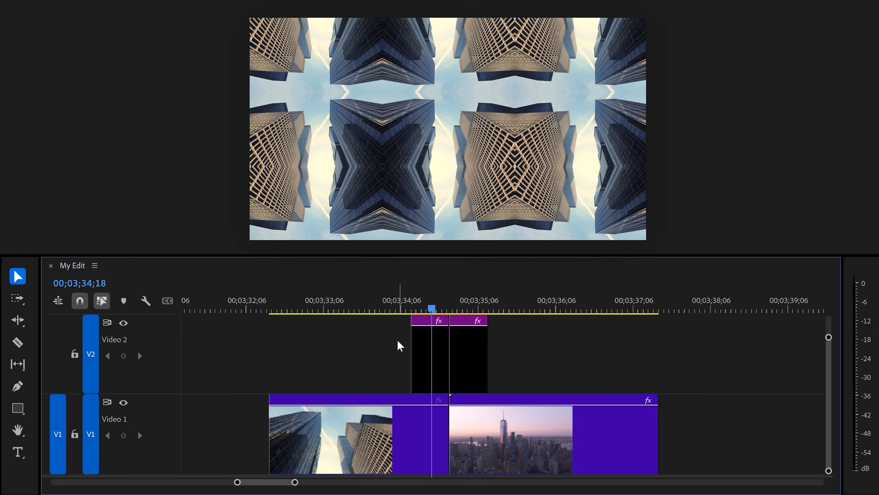
pyautogui.click(416, 337)
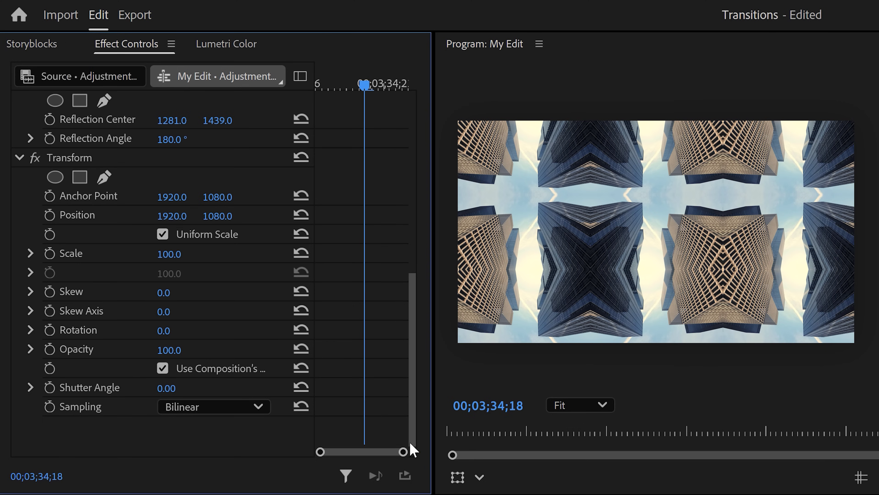
pyautogui.moveTo(364, 85); pyautogui.dragTo(317, 90)
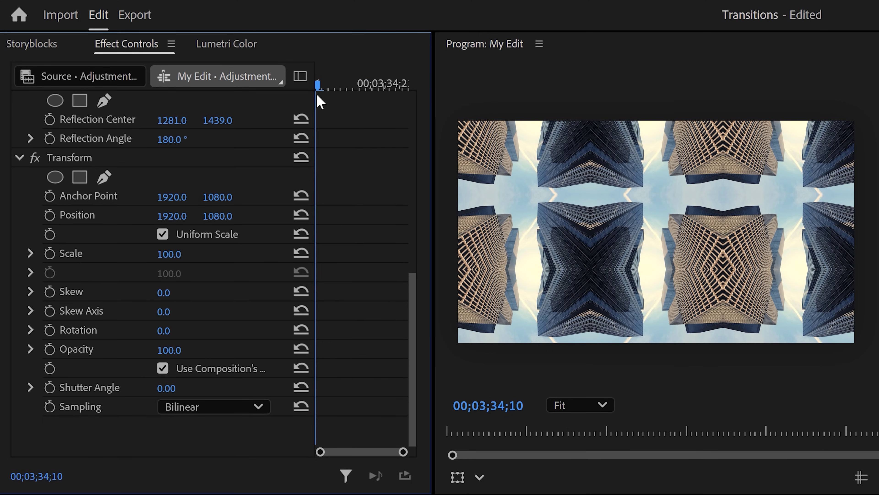
pyautogui.click(169, 254)
pyautogui.write('300')
pyautogui.press('Return')
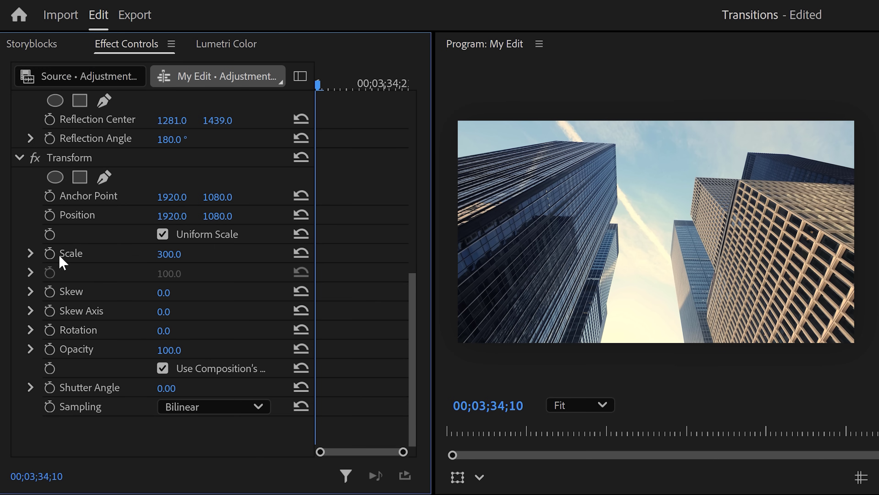
pyautogui.click(49, 253)
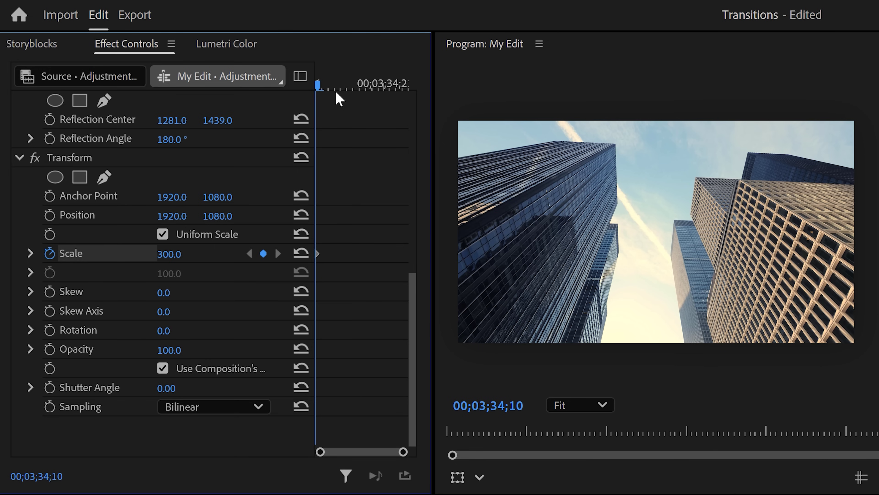
# Keyframe Scale 100 at 00;03;34;24 and expand the Scale graphs to preview the zoom-out.
pyautogui.moveTo(337, 98); pyautogui.dragTo(405, 99)
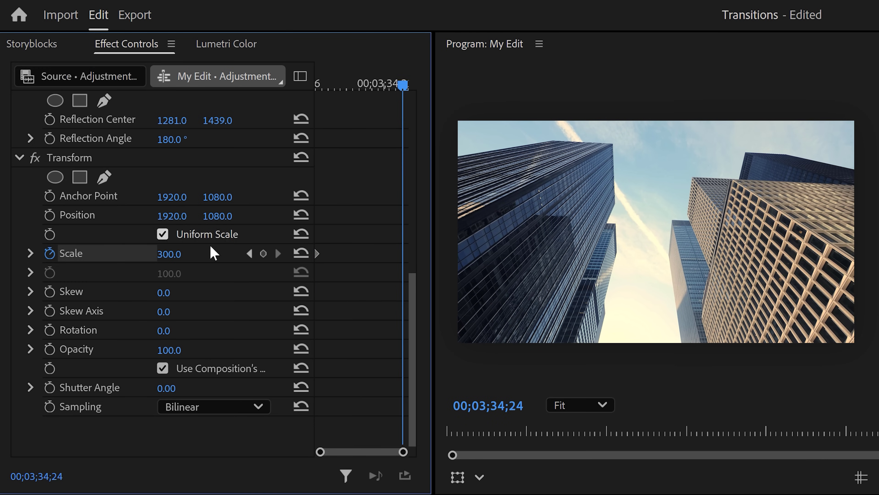
pyautogui.click(183, 253)
pyautogui.write('100')
pyautogui.press('Return')
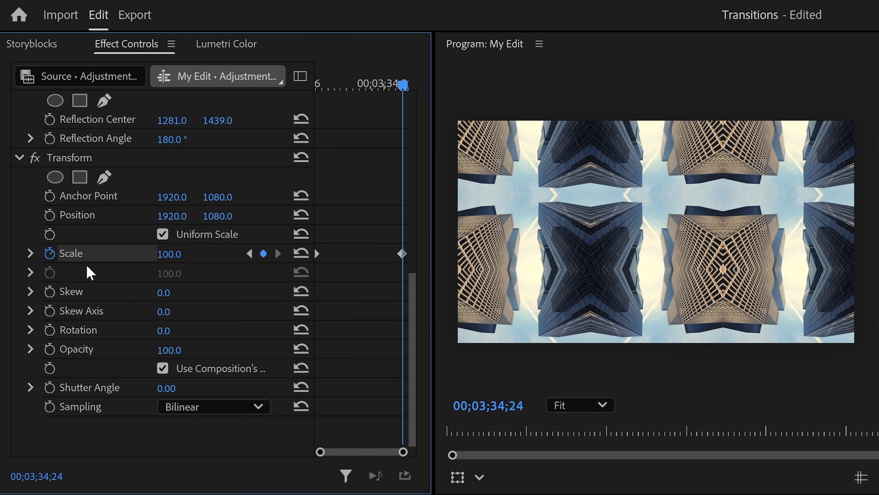
pyautogui.click(31, 253)
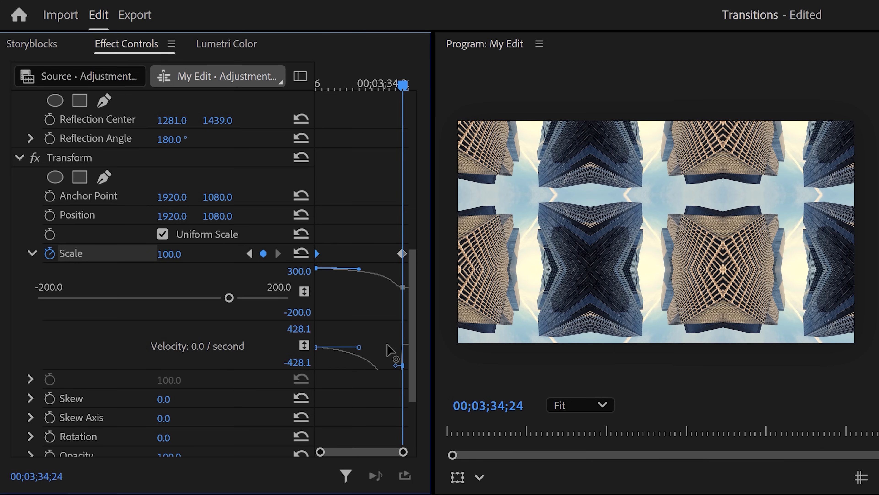
pyautogui.moveTo(314, 83); pyautogui.dragTo(355, 108)
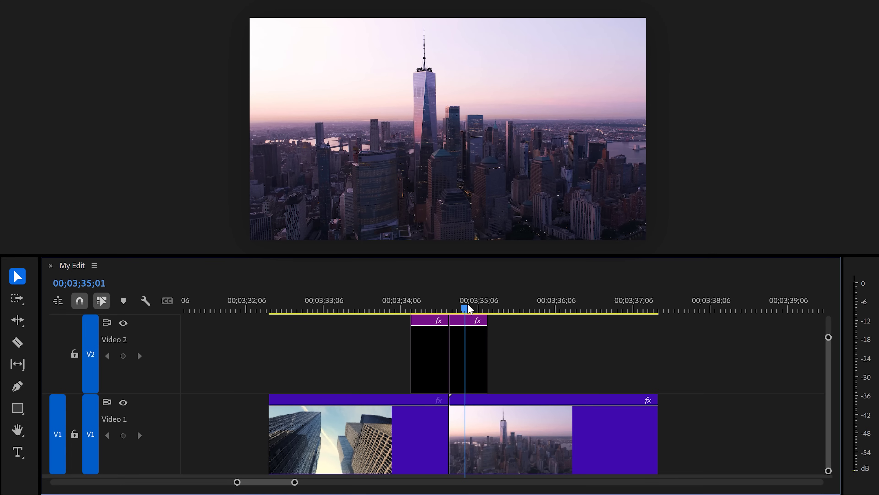
# Keyframe Transform Scale 300 at the second adjustment clip's first frame.
pyautogui.click(466, 359)
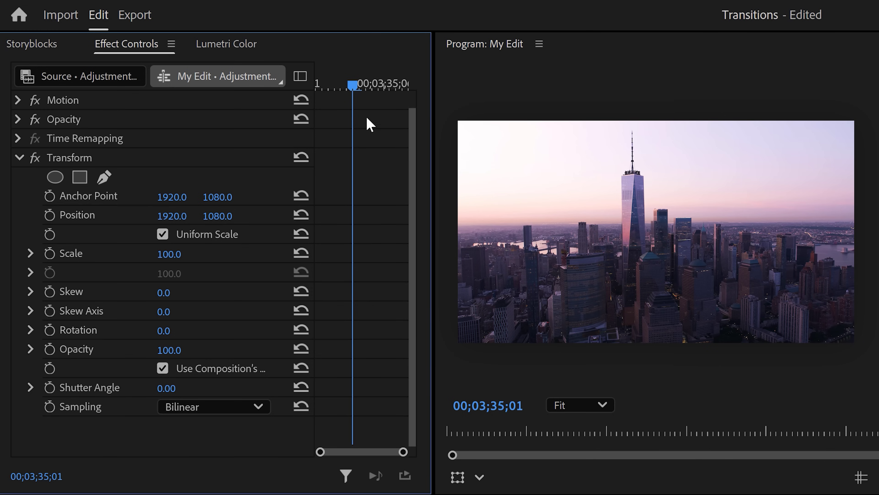
pyautogui.moveTo(354, 85); pyautogui.dragTo(320, 89)
pyautogui.click(169, 254)
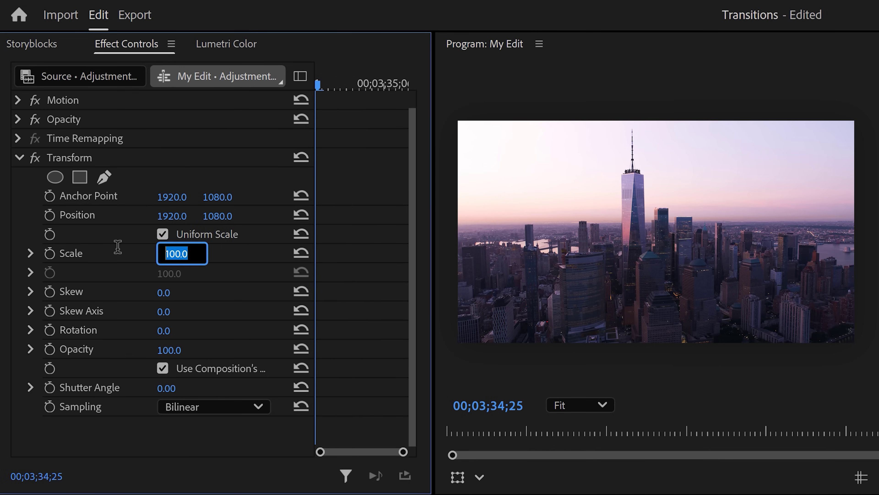
pyautogui.write('300')
pyautogui.press('Return')
pyautogui.click(50, 254)
# Keyframe Scale 100 at 00;03;35;09 and preview the zoom in the Scale graphs.
pyautogui.moveTo(335, 86); pyautogui.dragTo(402, 85)
pyautogui.click(195, 256)
pyautogui.write('100')
pyautogui.press('Return')
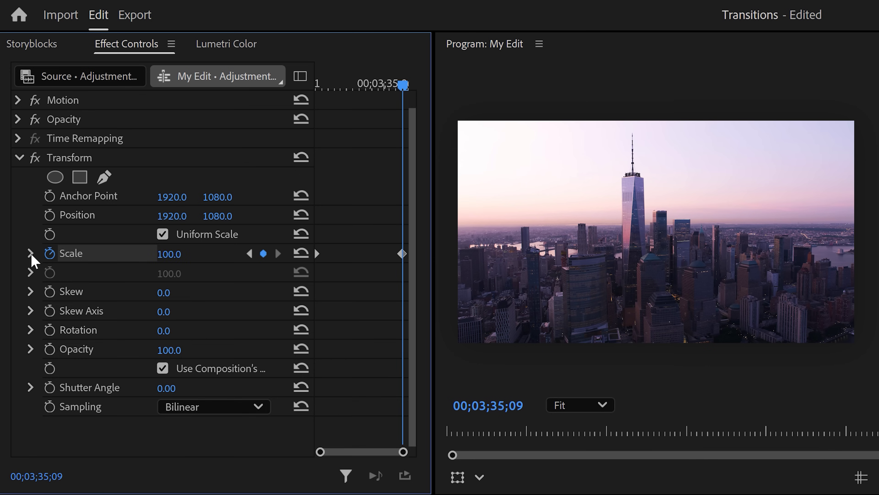
pyautogui.click(30, 253)
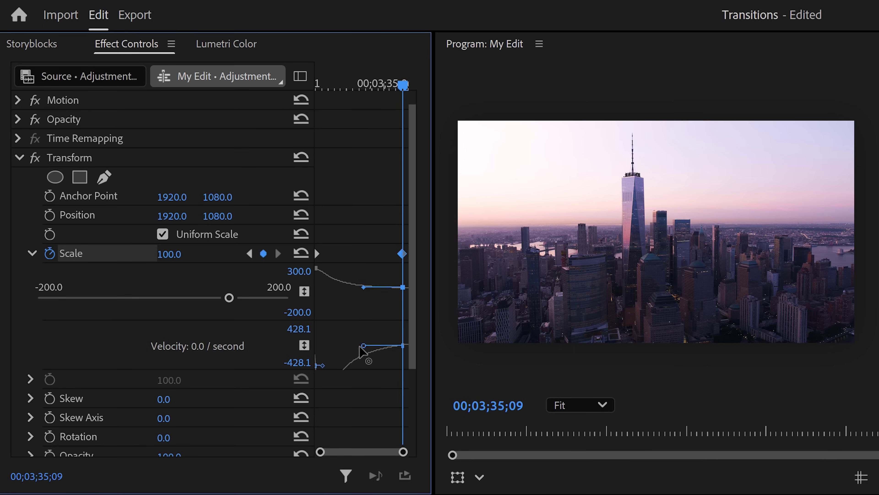
pyautogui.moveTo(400, 84)
pyautogui.mouseDown()
pyautogui.moveTo(328, 91)
pyautogui.moveTo(394, 83)
pyautogui.mouseUp()
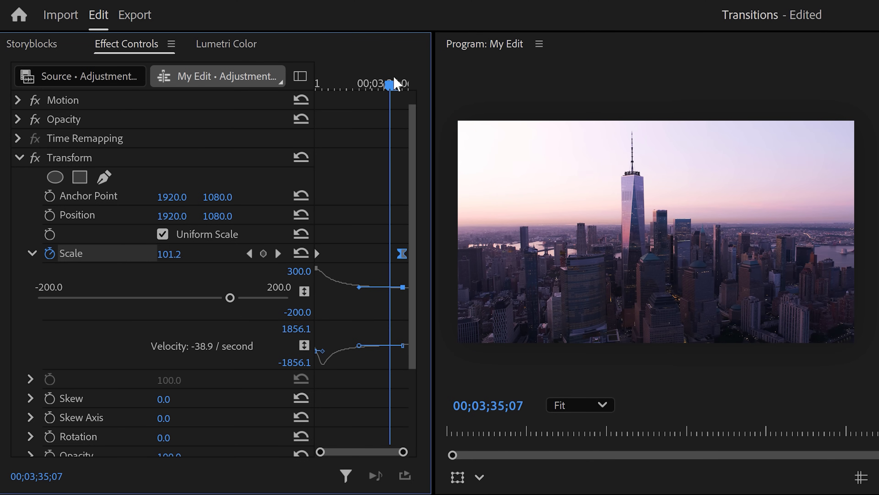
# Set the Transform Shutter Angle to 180 for motion blur.
pyautogui.moveTo(412, 131); pyautogui.dragTo(408, 200)
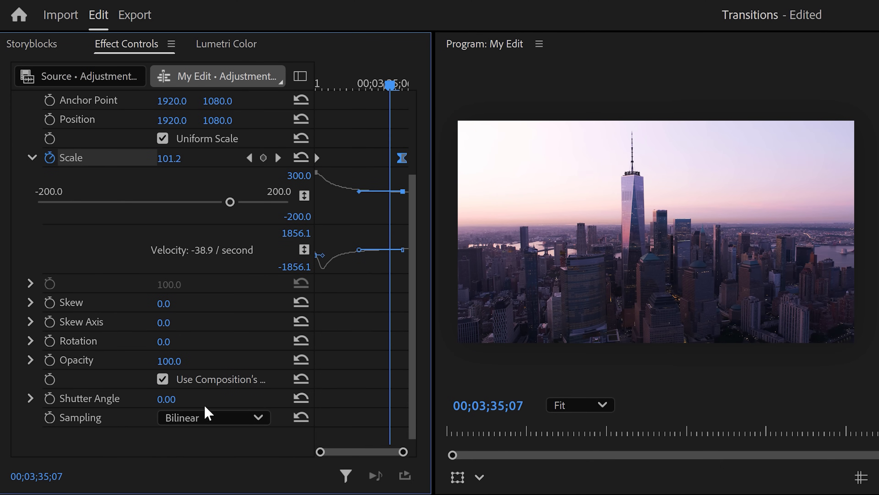
pyautogui.click(187, 395)
pyautogui.write('180')
pyautogui.press('Return')
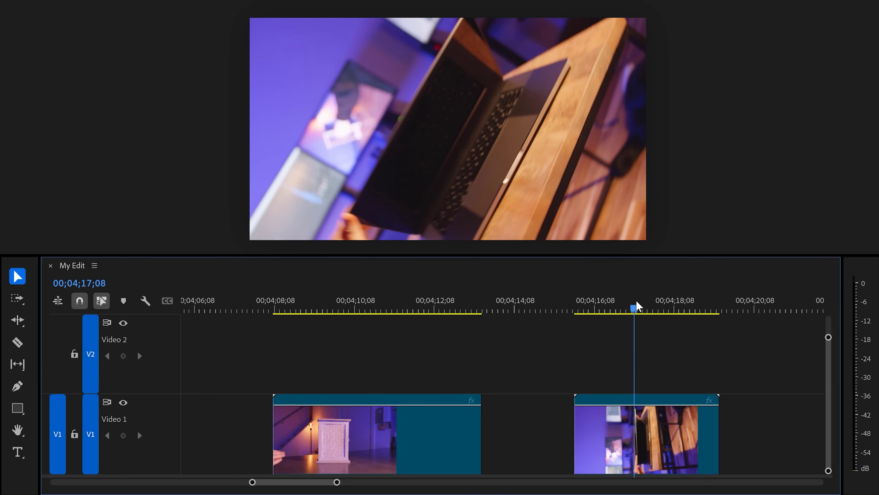
# Trim the laptop clip's start to the playhead and close the gap before it.
pyautogui.moveTo(575, 433); pyautogui.dragTo(523, 433)
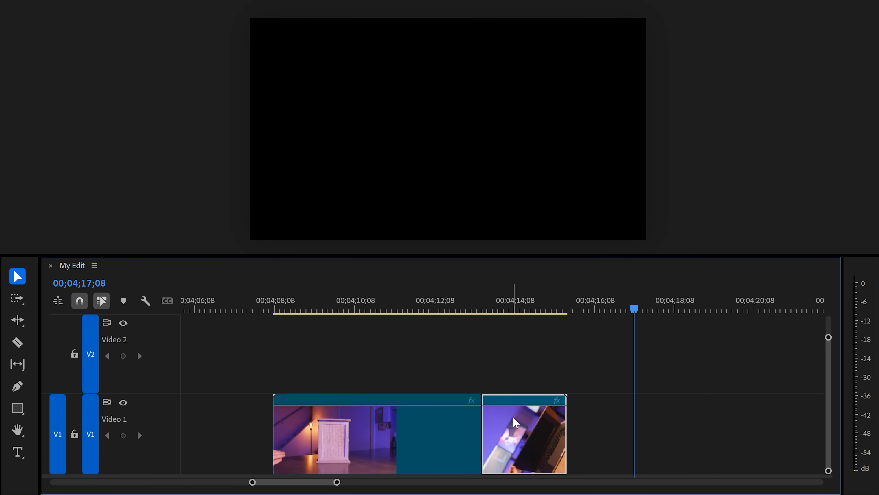
pyautogui.click(430, 308)
pyautogui.moveTo(433, 311); pyautogui.dragTo(471, 304)
pyautogui.press('=')
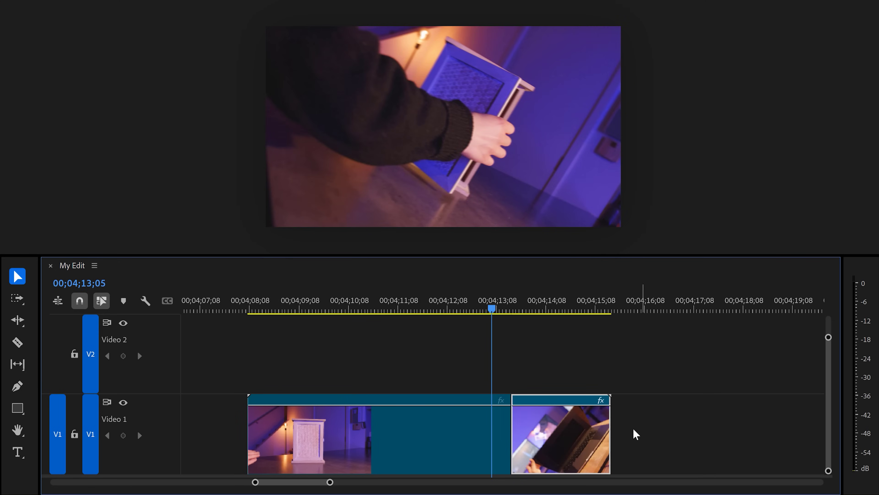
pyautogui.moveTo(571, 445); pyautogui.dragTo(575, 377)
# Move the laptop clip onto Video 2 over the cabinet clip and lower its opacity to about 29.67.
pyautogui.moveTo(511, 433); pyautogui.dragTo(555, 433)
pyautogui.moveTo(524, 307); pyautogui.dragTo(516, 306)
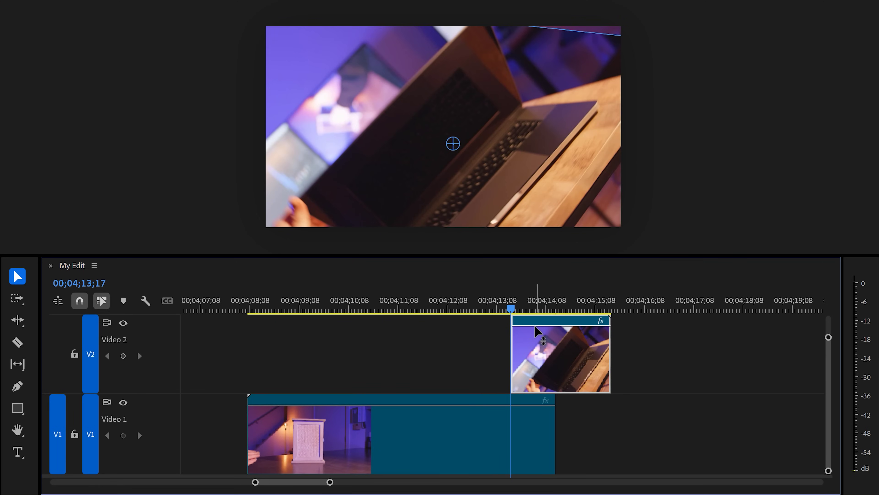
pyautogui.moveTo(540, 352); pyautogui.dragTo(540, 375)
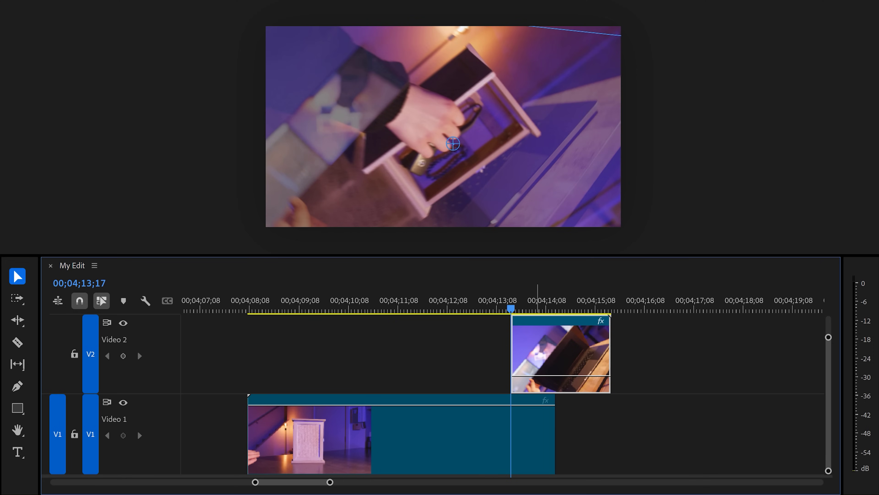
pyautogui.click(532, 427)
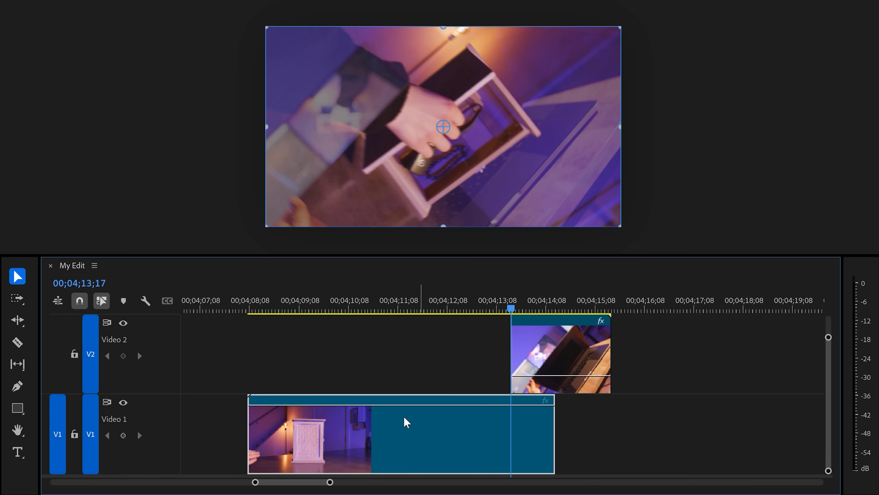